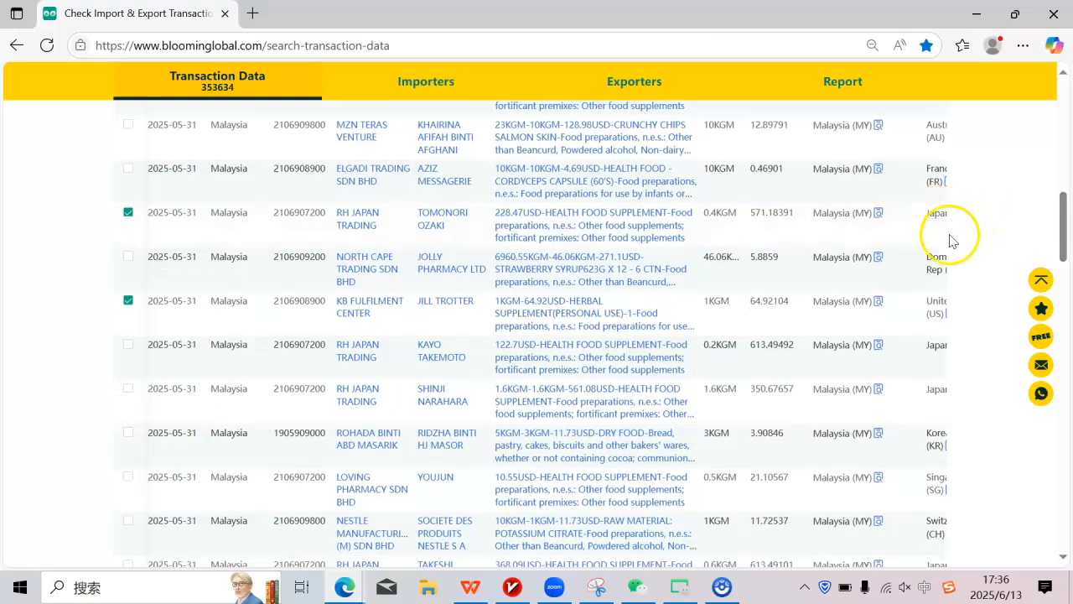
Step: Save the selected transaction records for statistics in a new workbench named food0613
left_click_drag(1063, 233, 1069, 186)
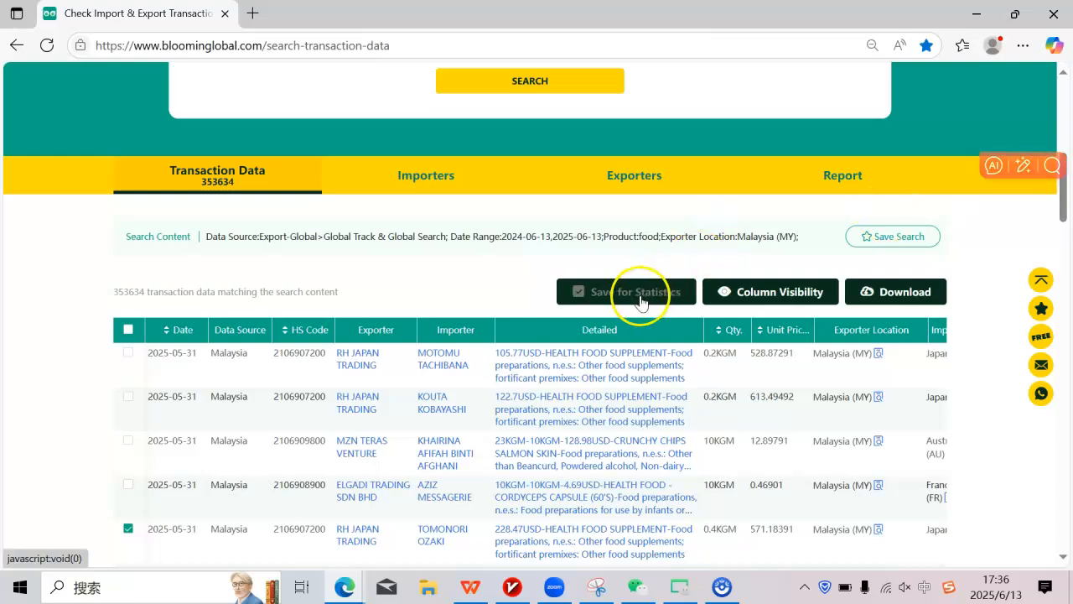
left_click(640, 295)
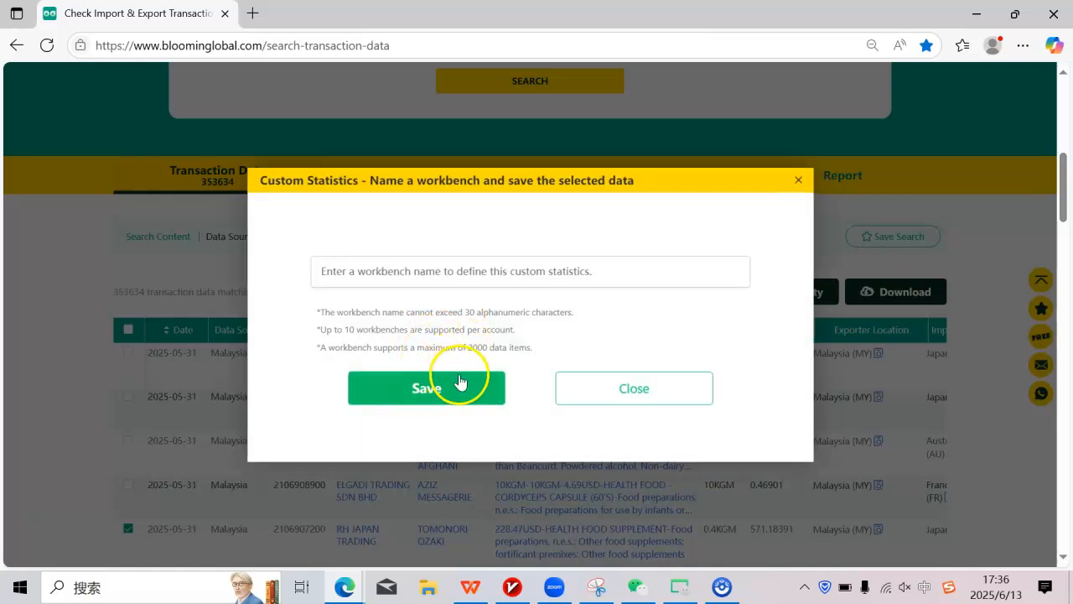
left_click(502, 271)
mouse_move(491, 272)
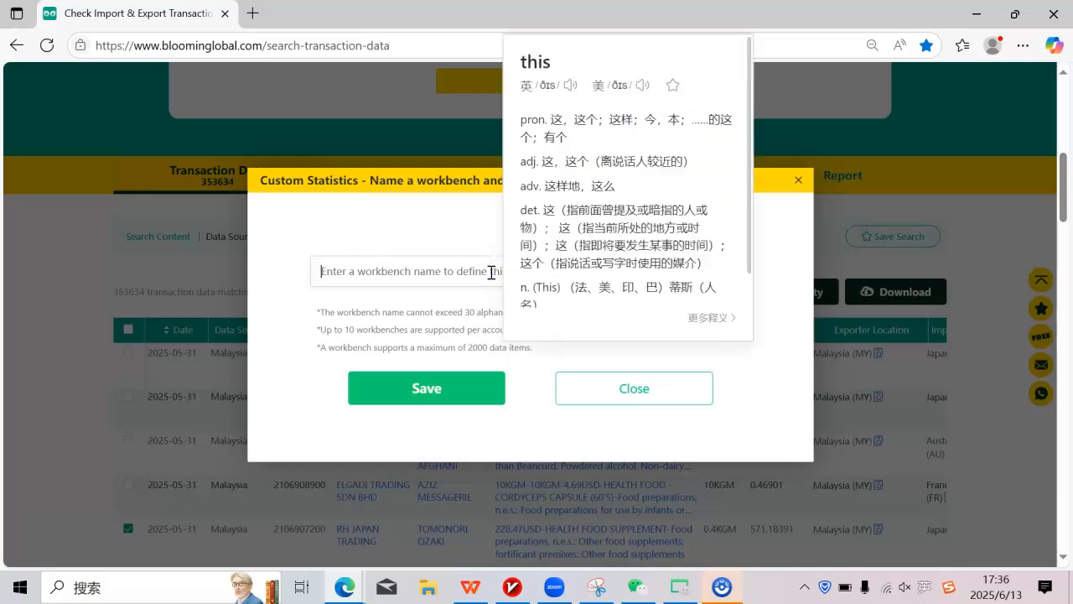
type("food")
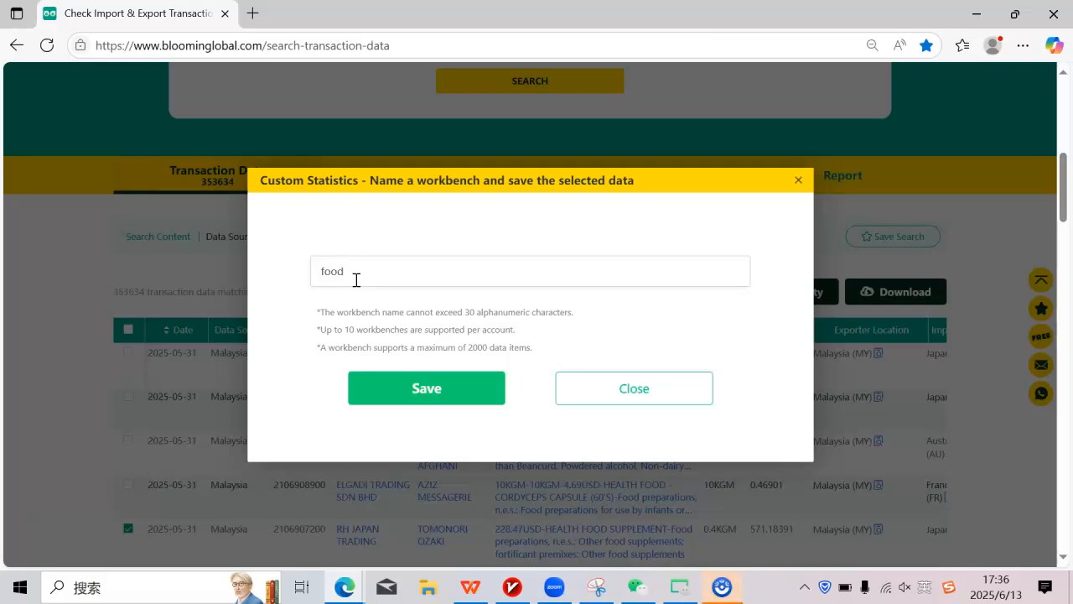
type("06")
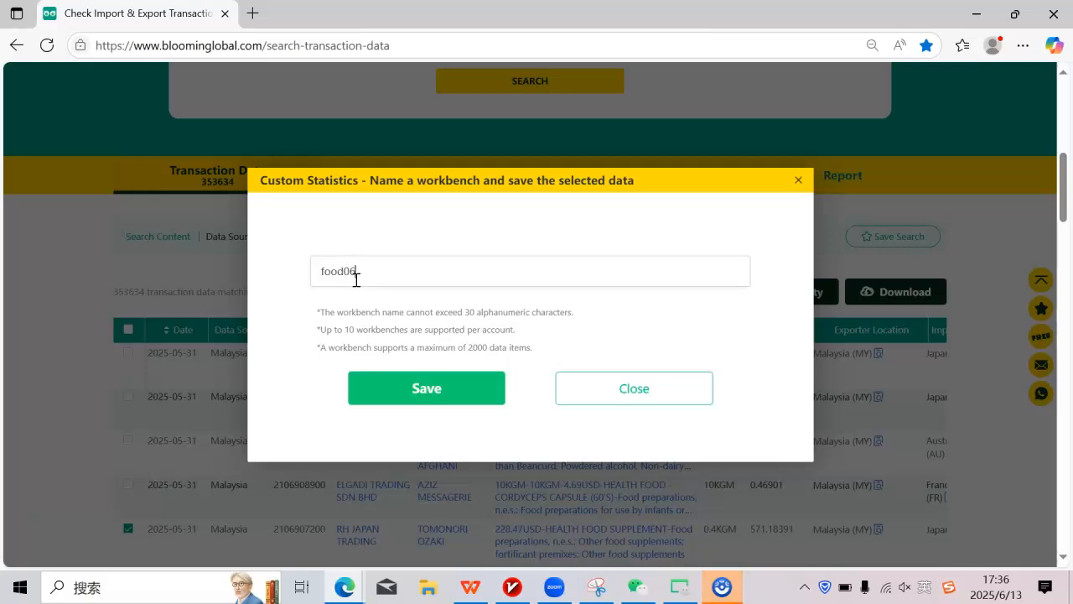
type("13")
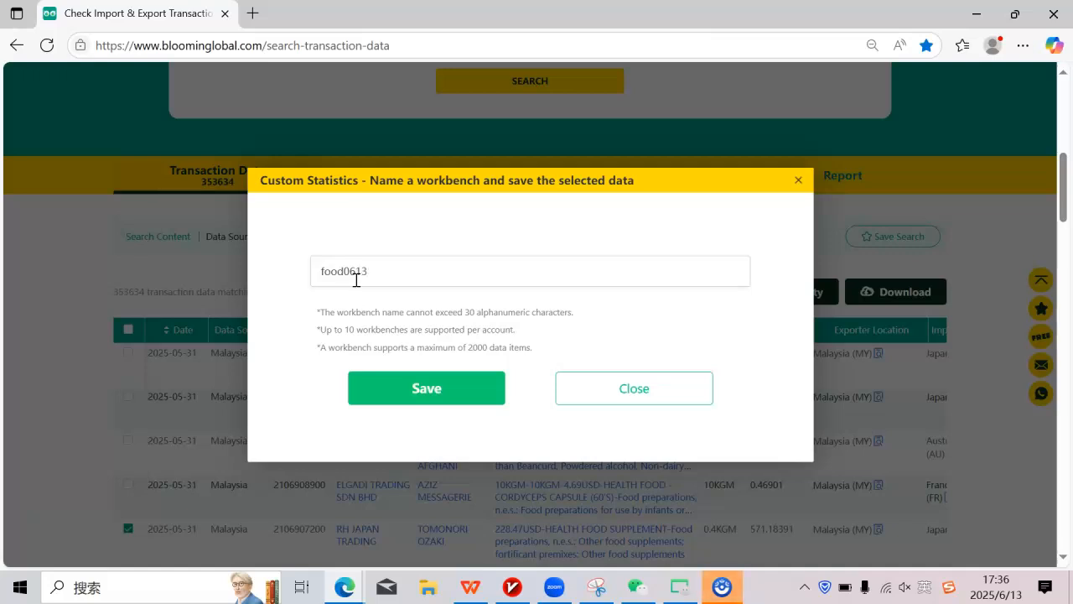
left_click(437, 411)
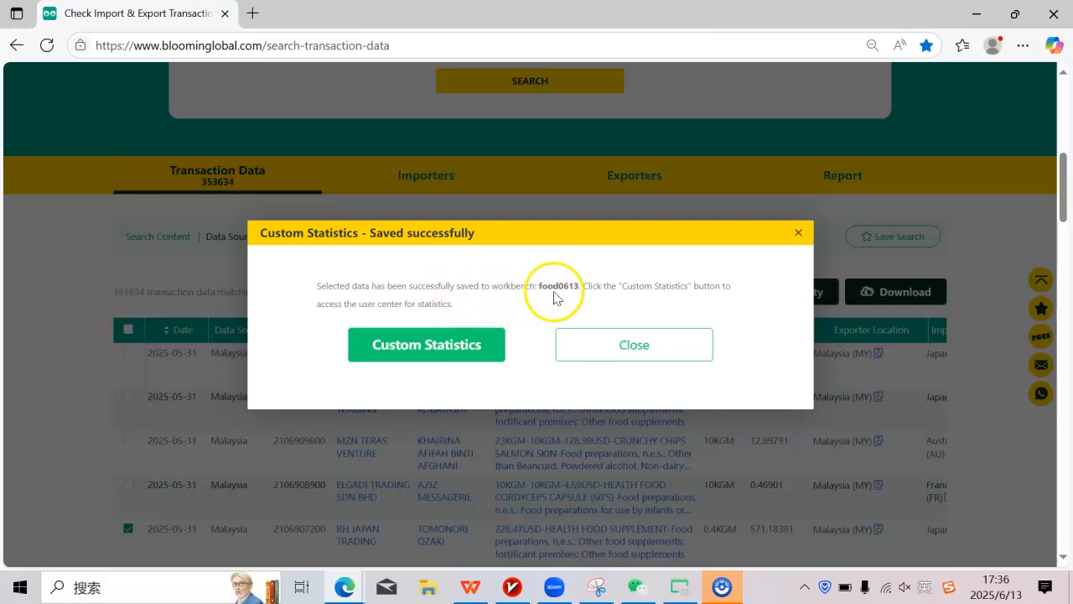
Step: Open the custom statistics list and rename the food0613 workbench to food20250613
left_click(444, 345)
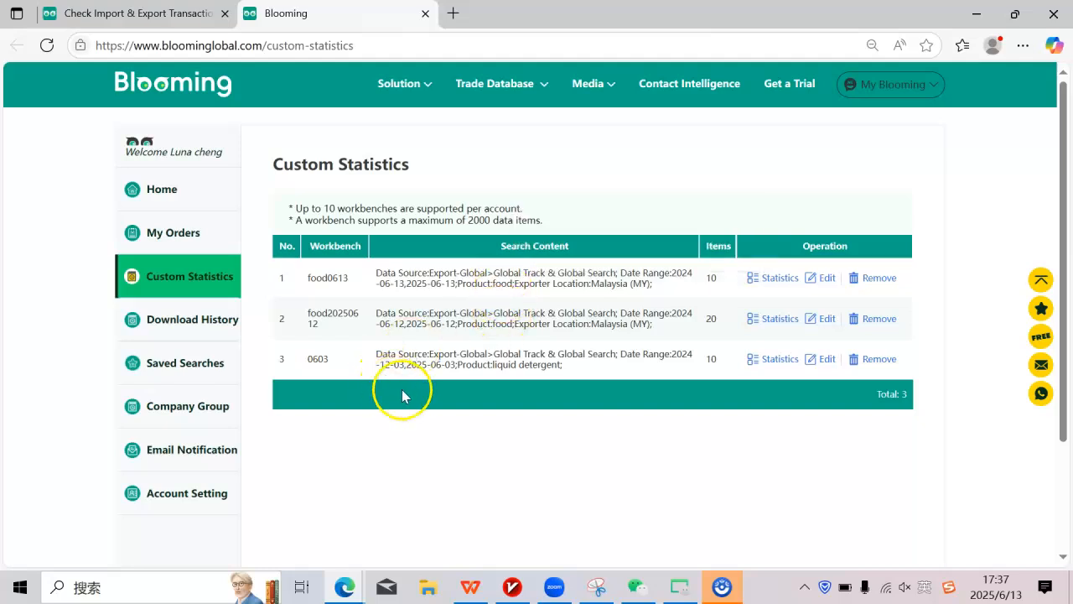
left_click(821, 279)
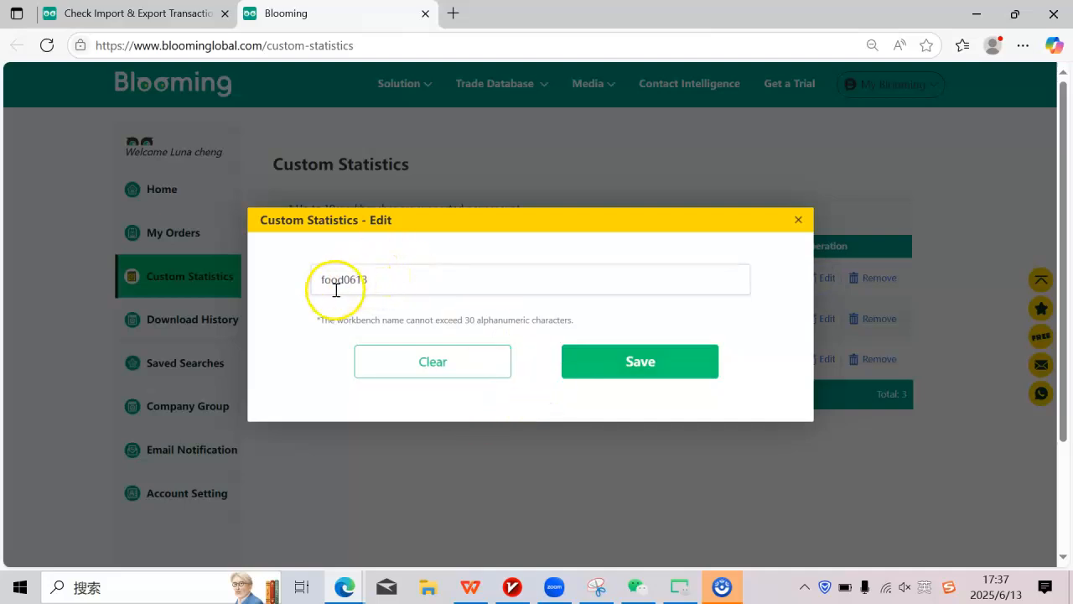
left_click(342, 281)
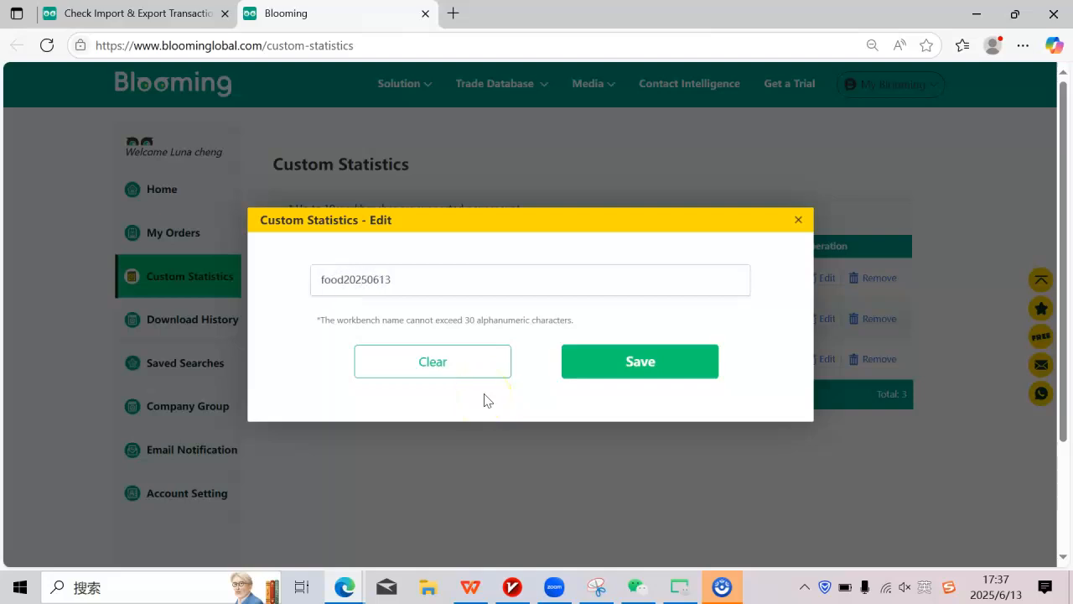
left_click(648, 363)
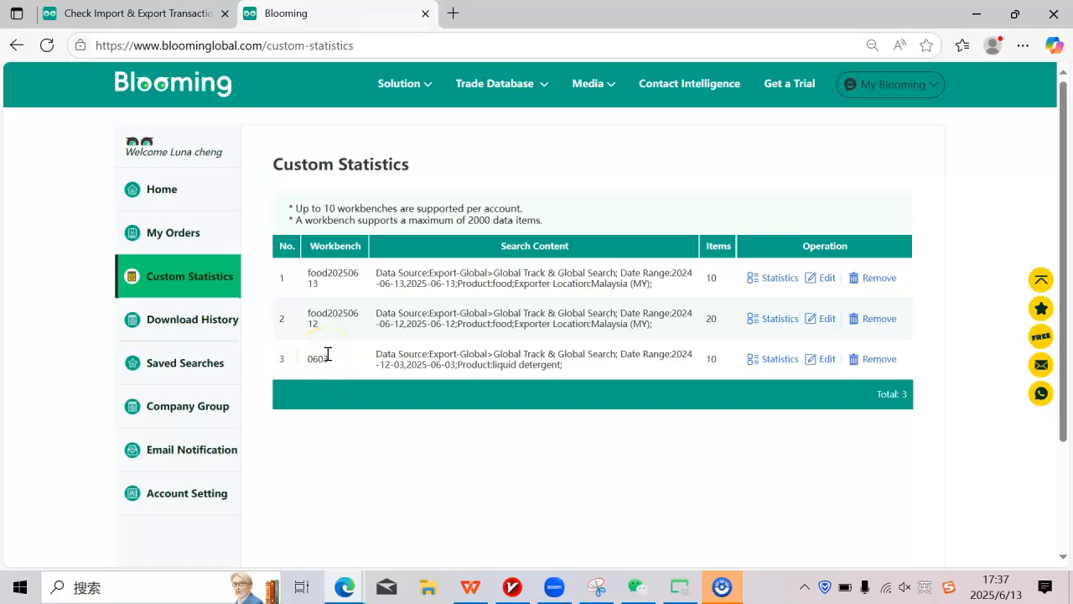
Step: Remove the food20250612 workbench from the custom statistics list and confirm the deletion
left_click(879, 318)
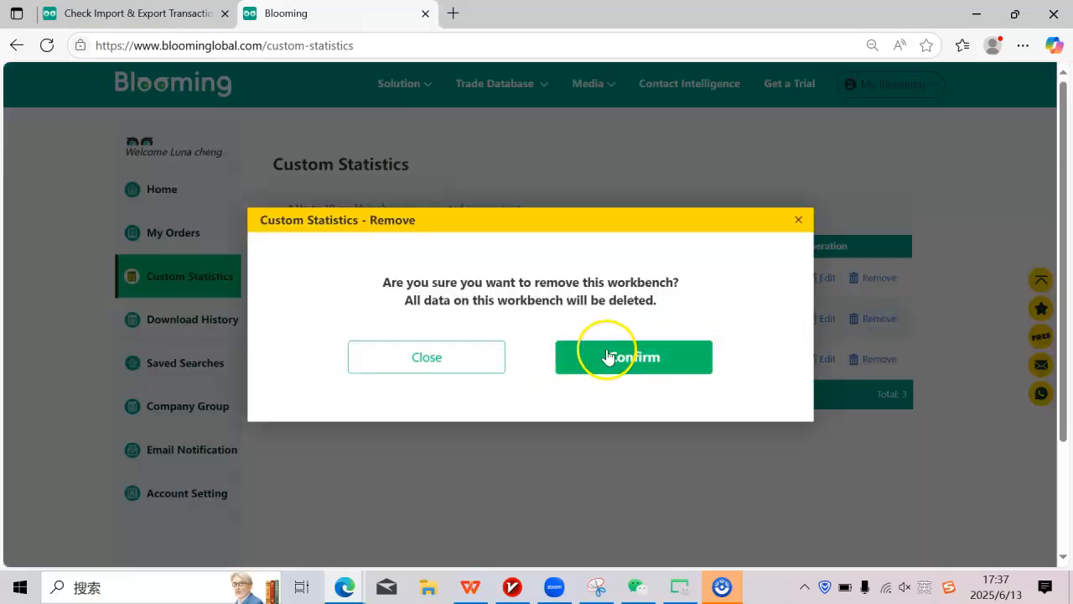
left_click(663, 358)
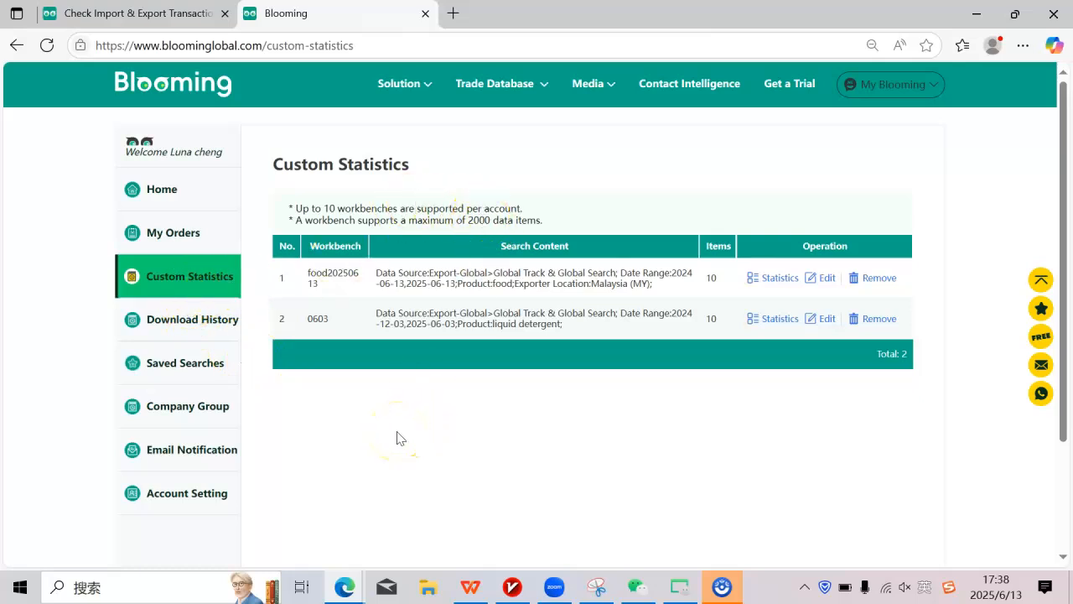
left_click(477, 273)
left_click(462, 391)
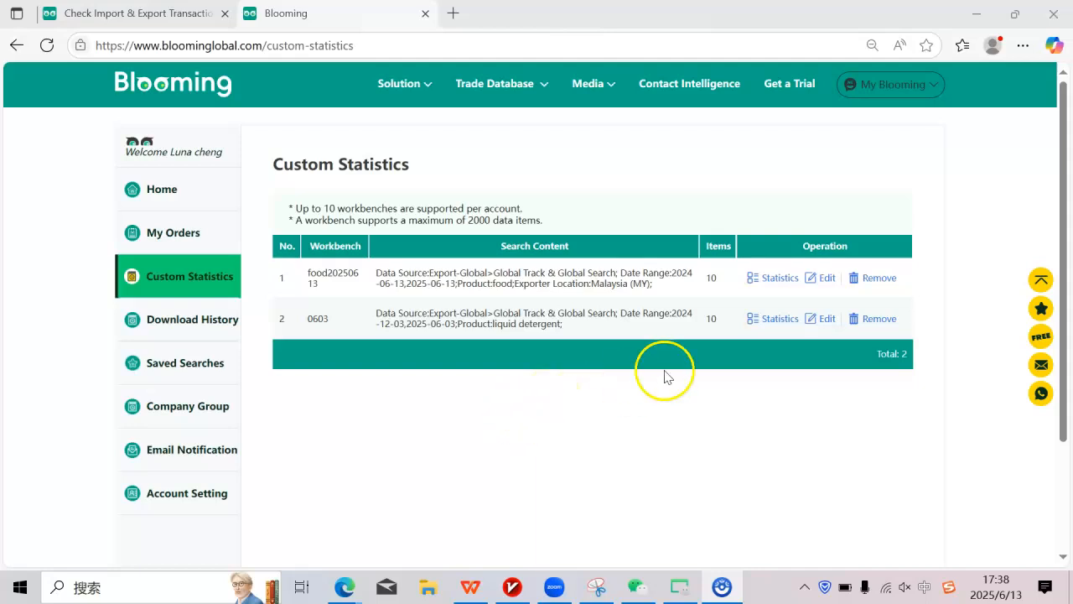
Step: Open the statistics of the food20250613 workbench and review its importer and exporter summaries
left_click(779, 279)
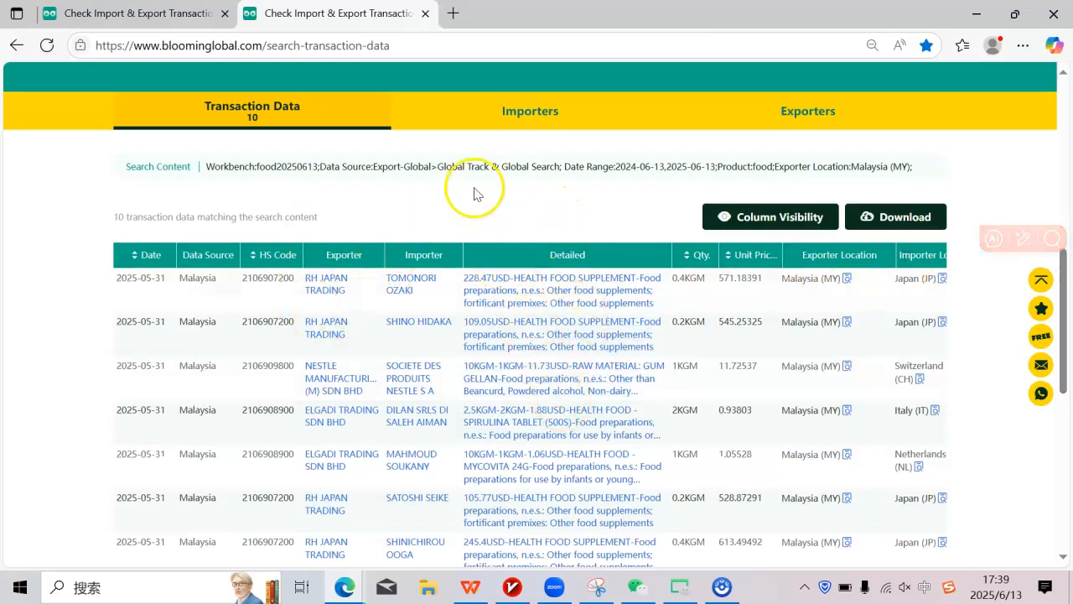
left_click(525, 129)
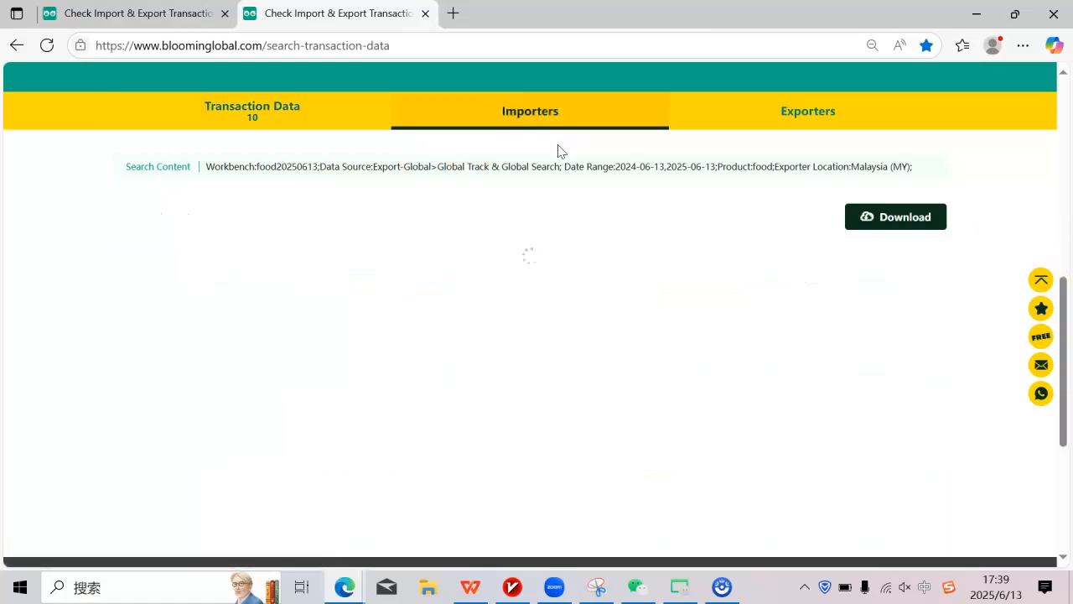
left_click(826, 122)
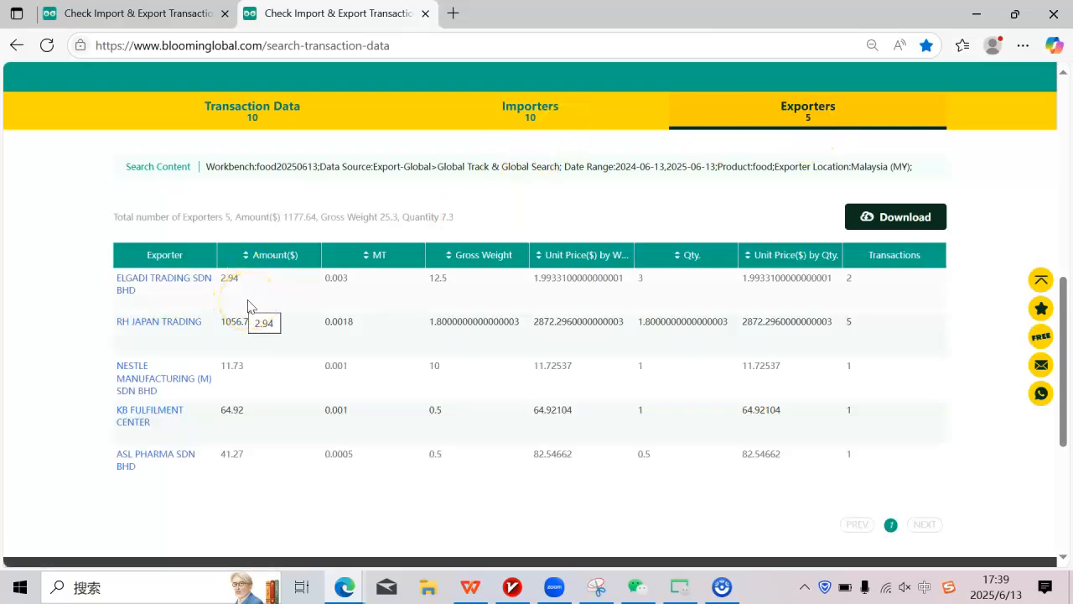
Step: Return to the original search results and select the adjacent RH Japan Trading and LWM Ecommerce Enterprise records on page 2
left_click(140, 13)
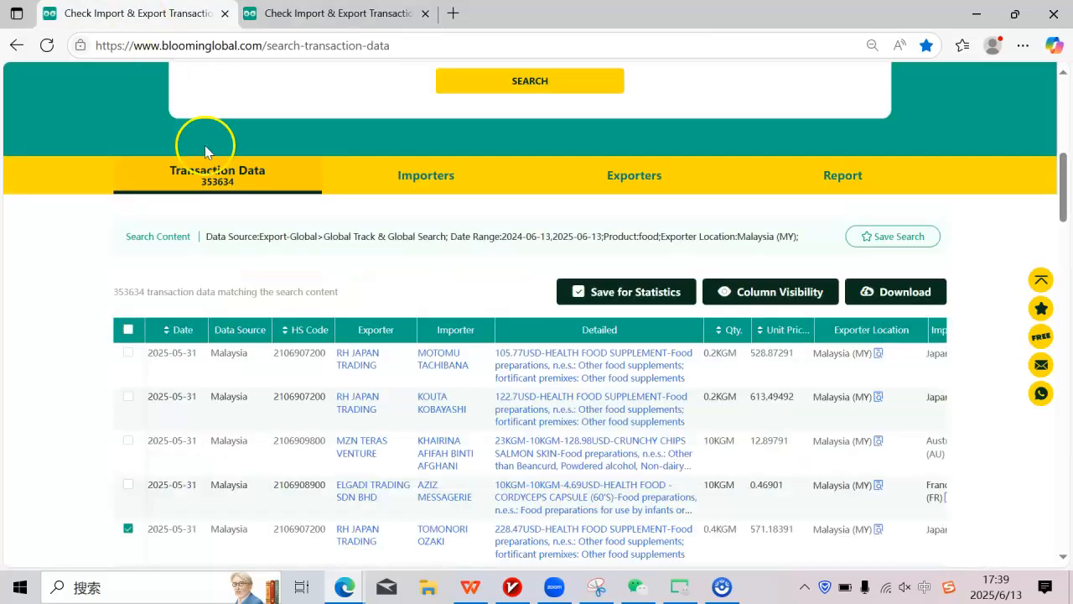
left_click(132, 331)
left_click_drag(1067, 167, 1063, 124)
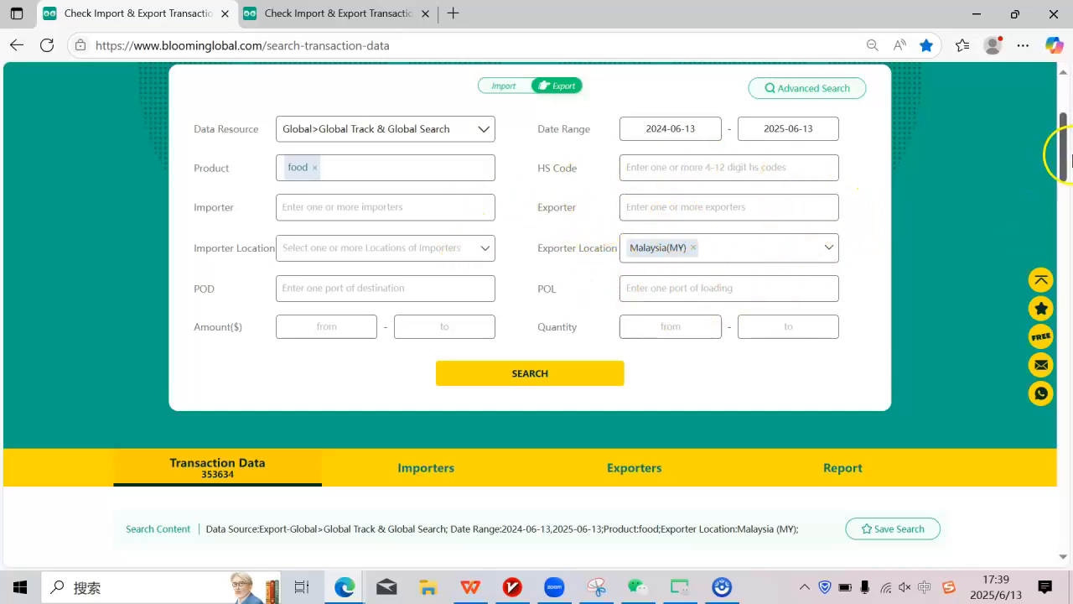
left_click_drag(1064, 130, 1058, 471)
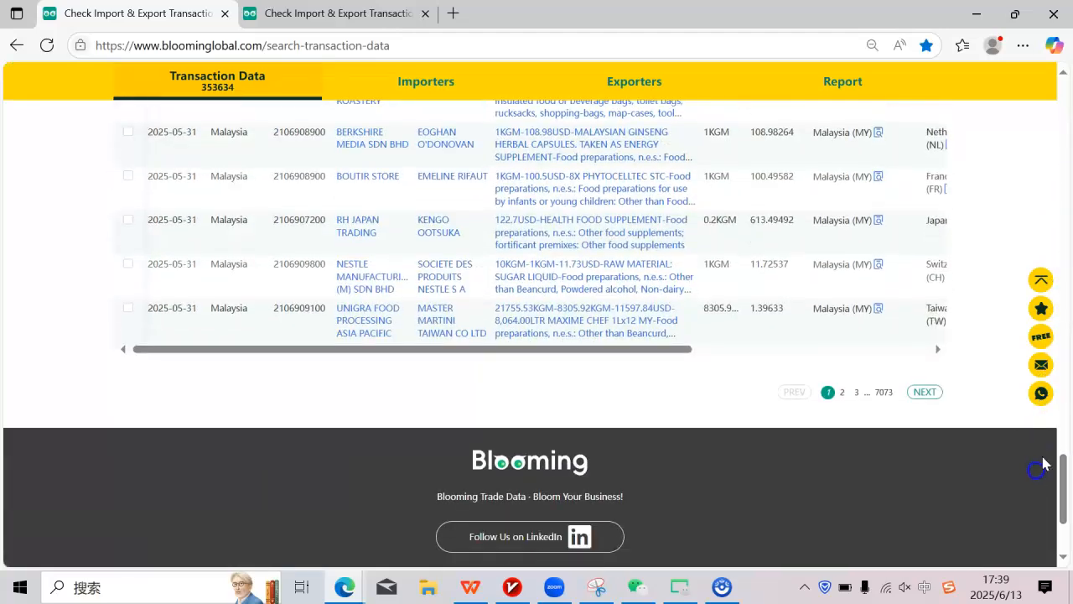
left_click(842, 392)
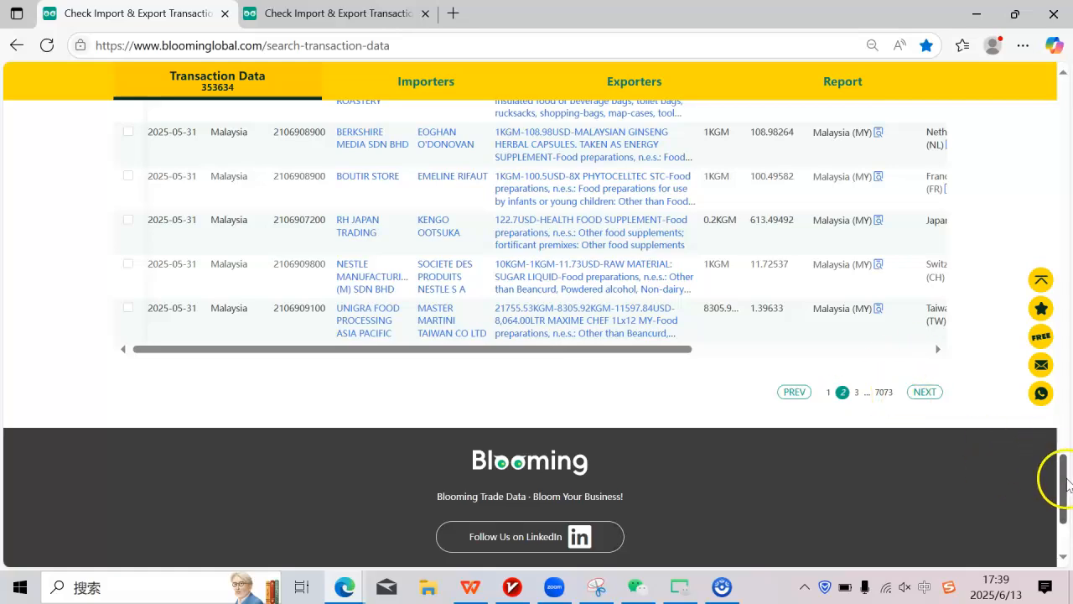
left_click_drag(1066, 484, 1063, 333)
left_click_drag(1066, 338, 1067, 343)
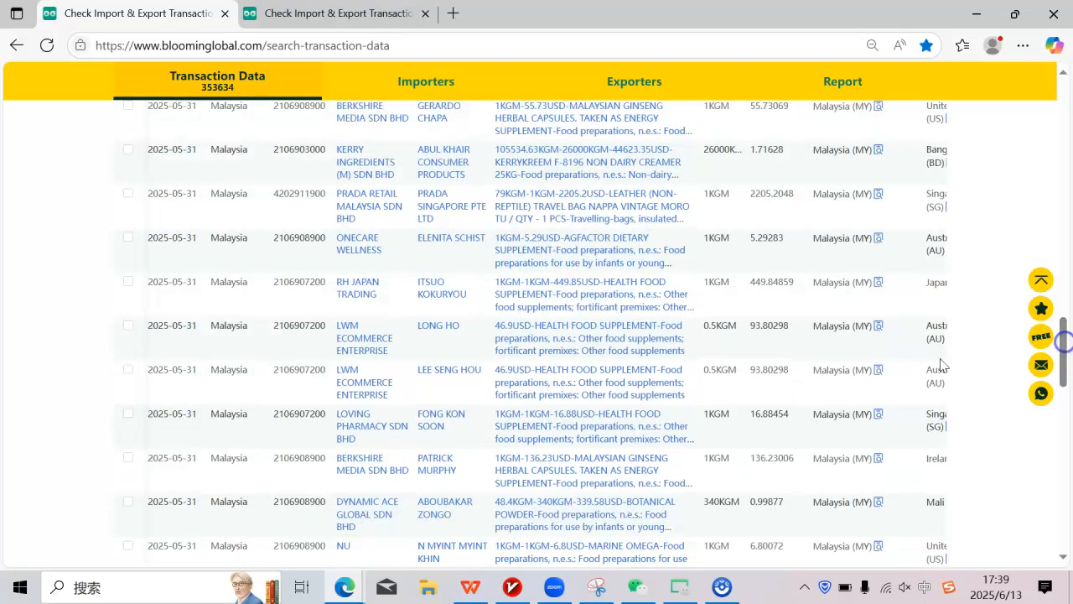
left_click(127, 284)
left_click(130, 326)
Step: Go to the third results page and select three consecutive records, starting with a Unigra Food Processing record
left_click_drag(1058, 348, 1033, 494)
left_click(924, 312)
left_click_drag(1054, 492, 1056, 398)
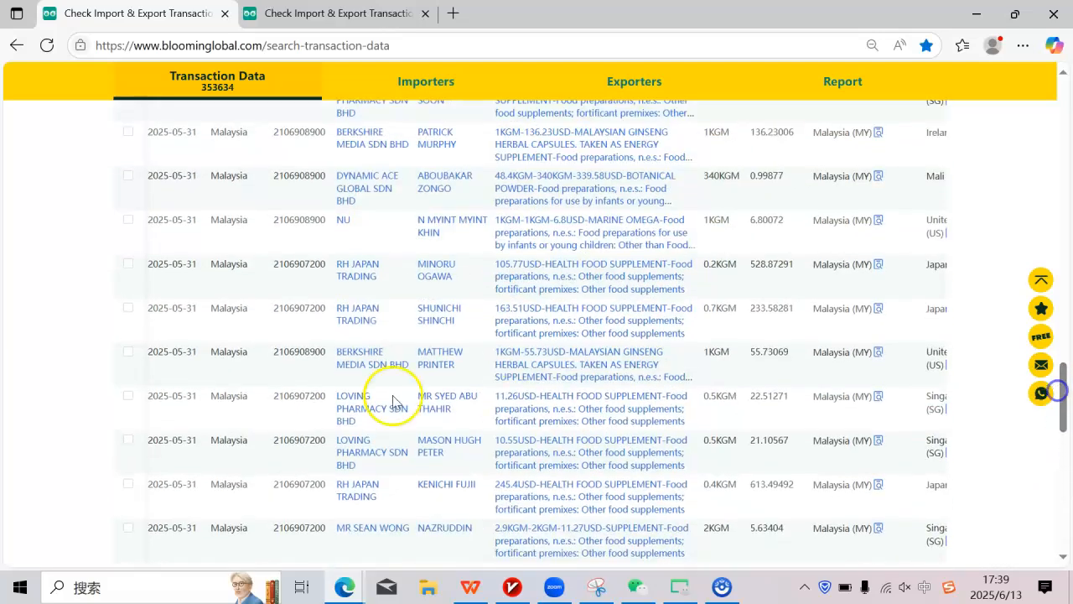
left_click(127, 220)
left_click(127, 263)
left_click(128, 309)
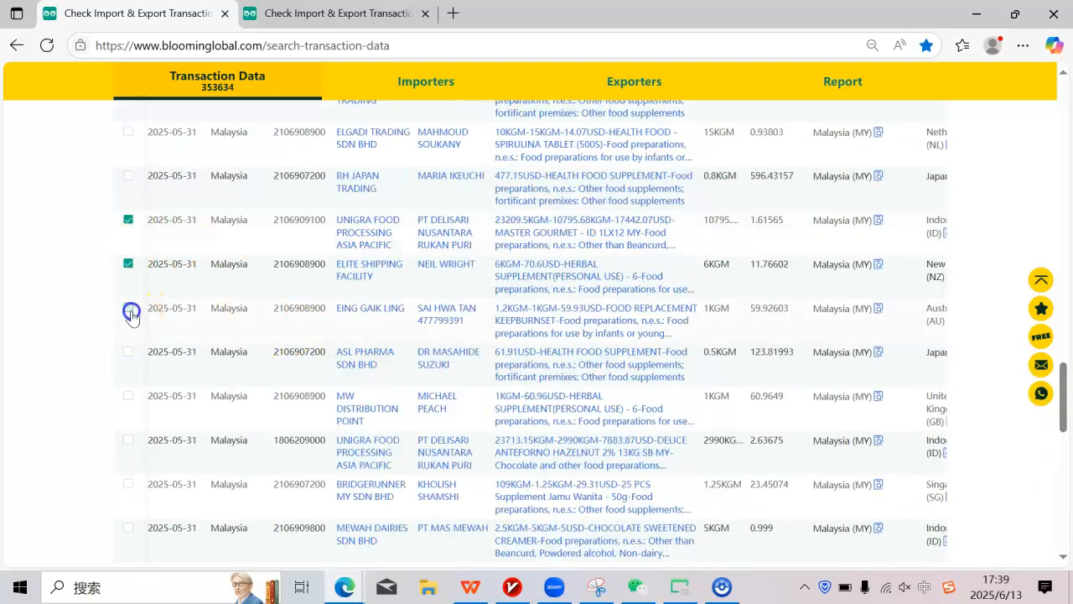
Step: Save the newly selected records for statistics into the food20250613 workbench
left_click_drag(1065, 380, 1019, 140)
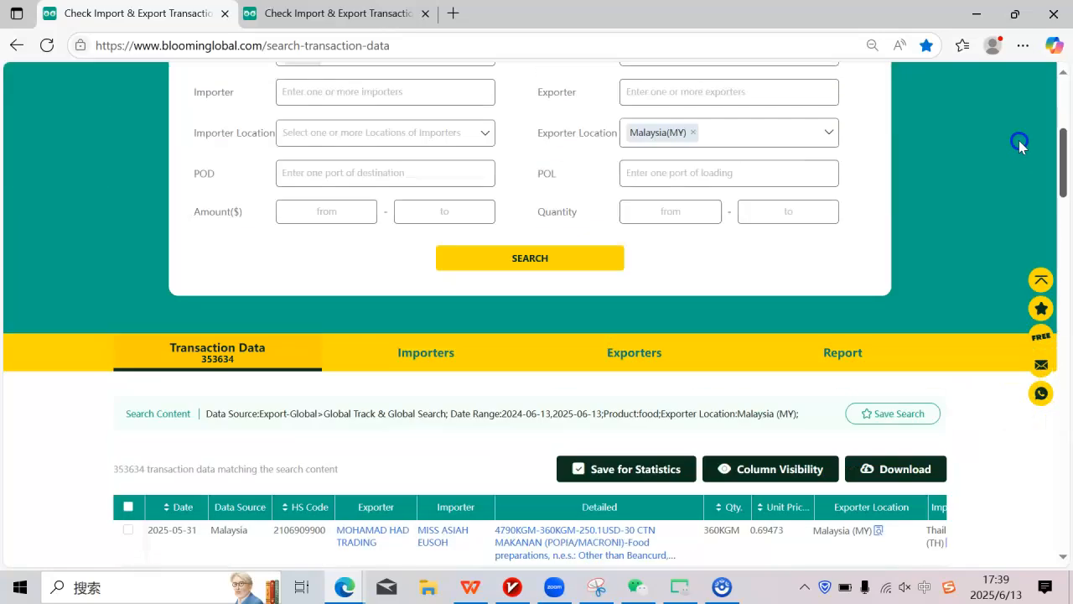
left_click(643, 468)
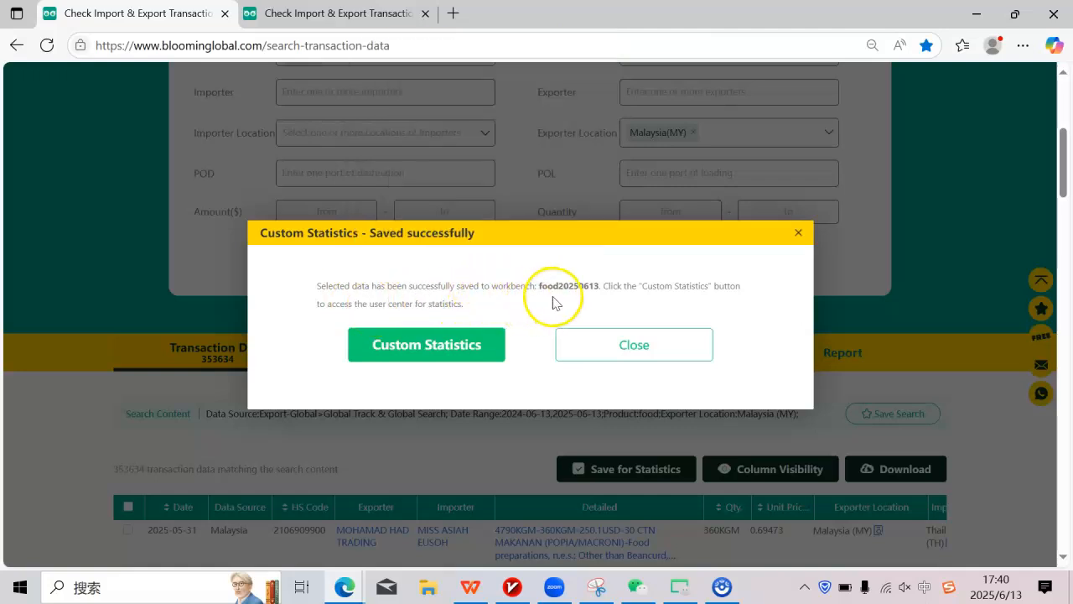
left_click_drag(539, 286, 598, 286)
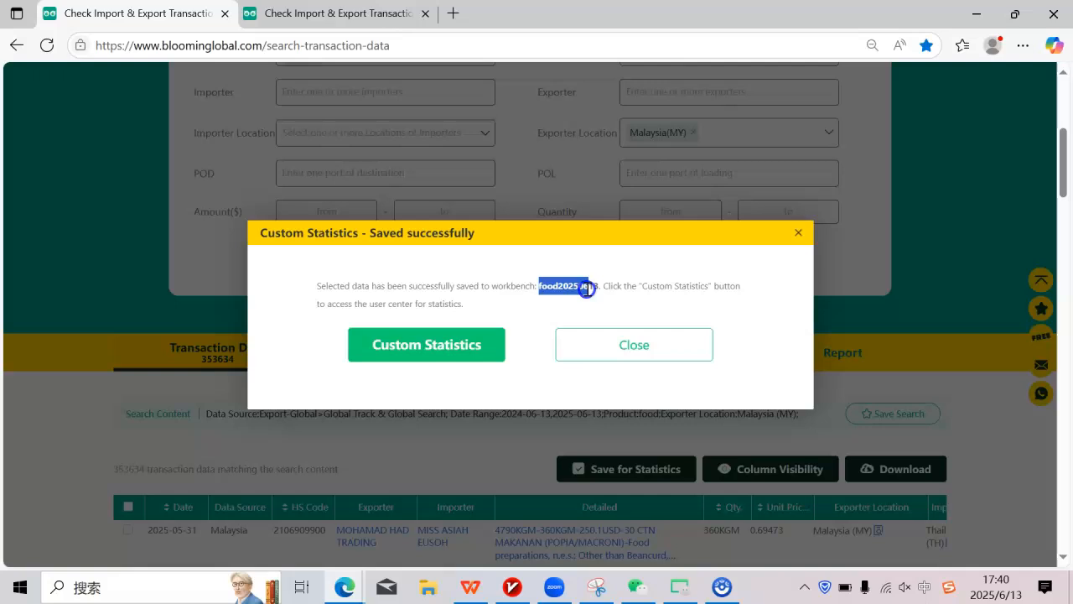
Step: Open the custom statistics list and view the food20250613 workbench's transaction data and search conditions
left_click(493, 335)
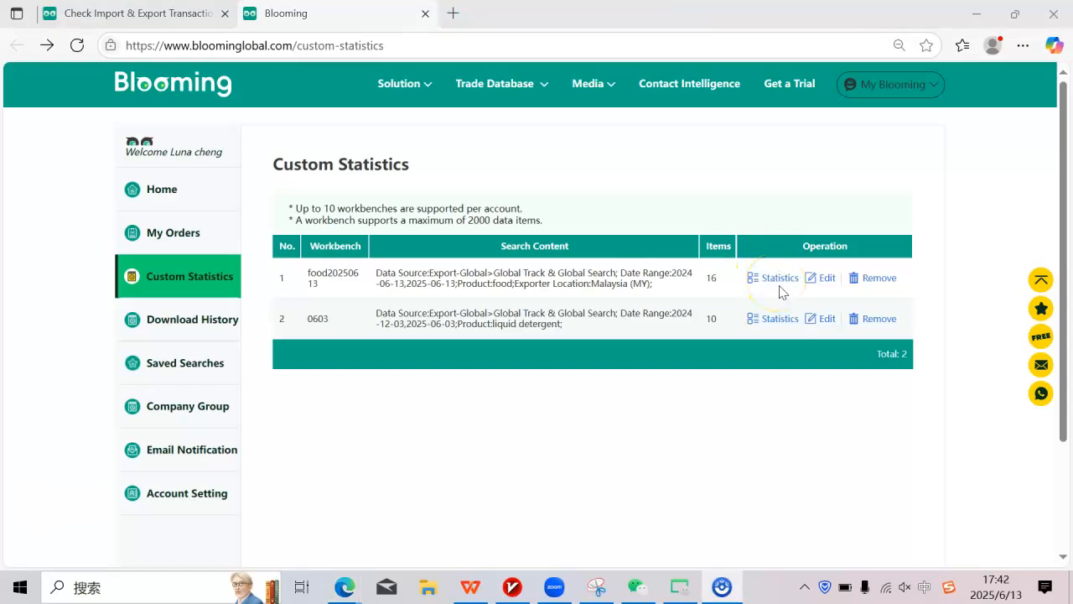
left_click(778, 283)
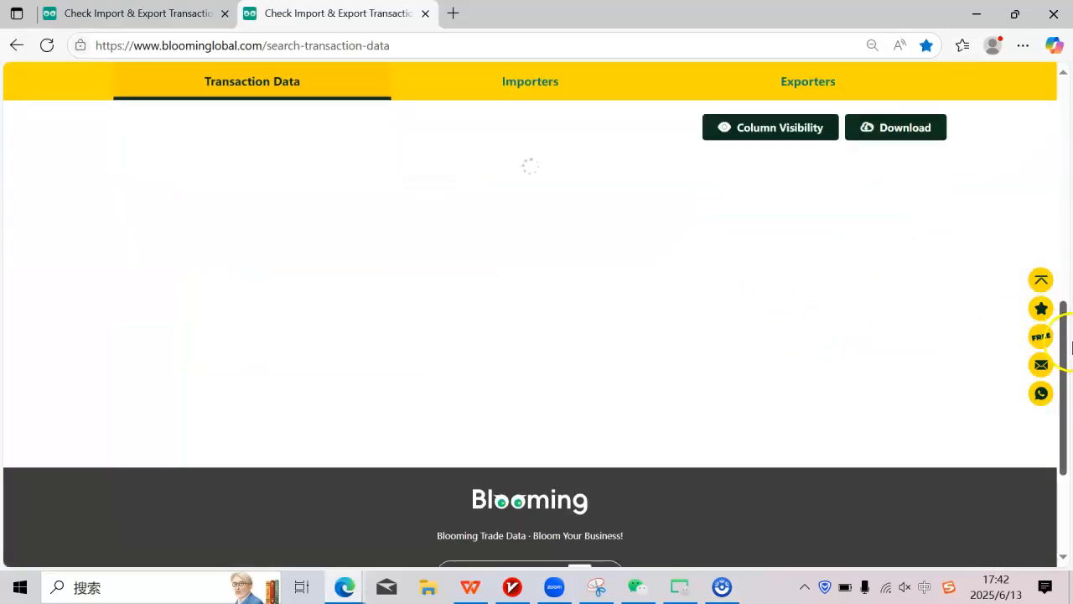
left_click_drag(1062, 359, 1062, 300)
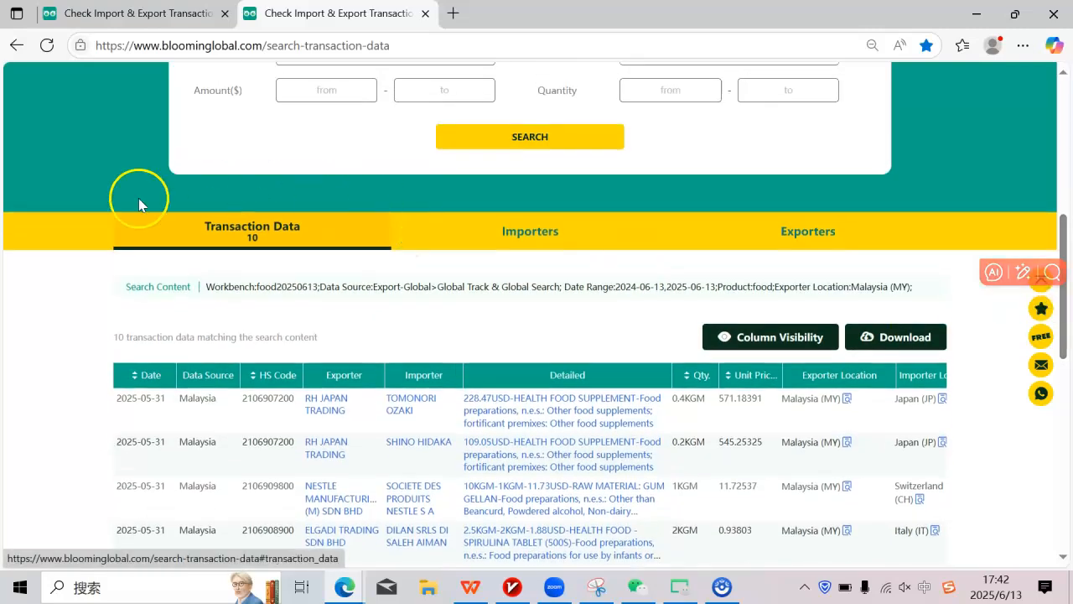
left_click_drag(1066, 239, 1068, 212)
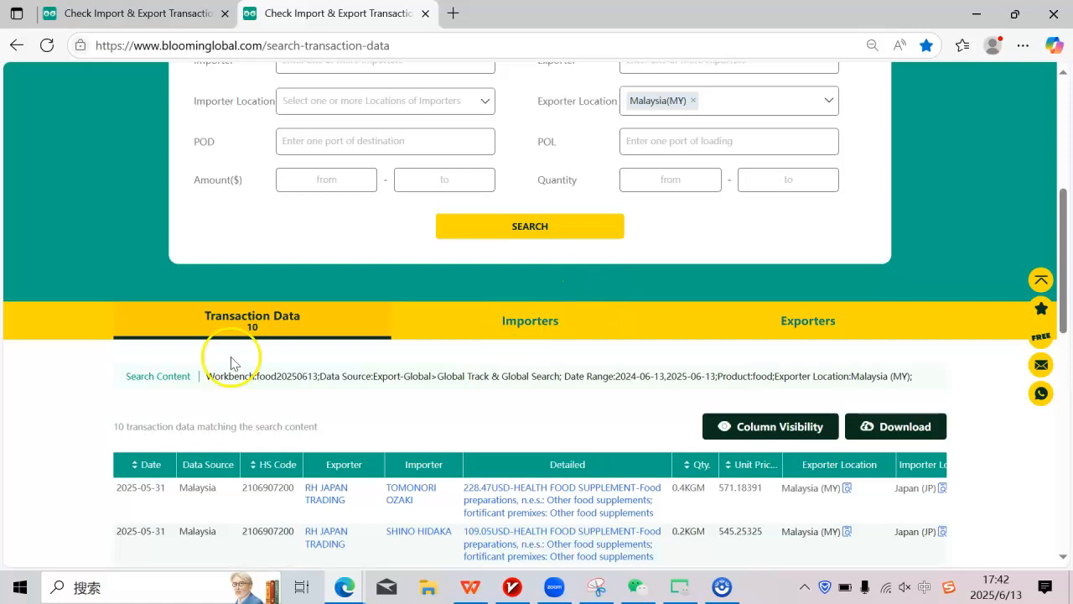
scroll(342, 331, "up", 1)
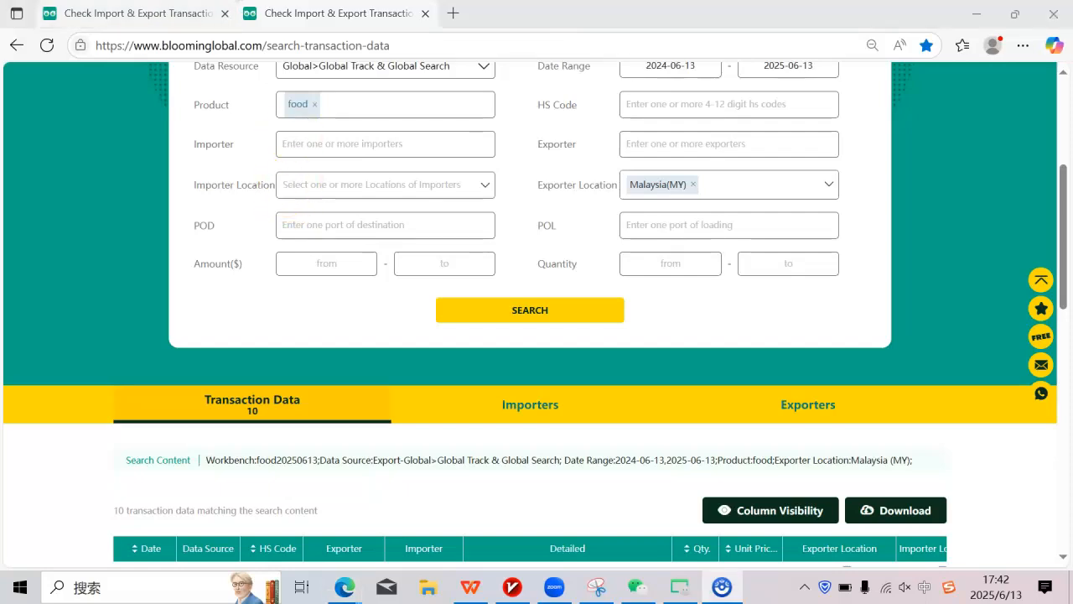
Step: Return to the original transaction search page and view its search form
left_click(171, 10)
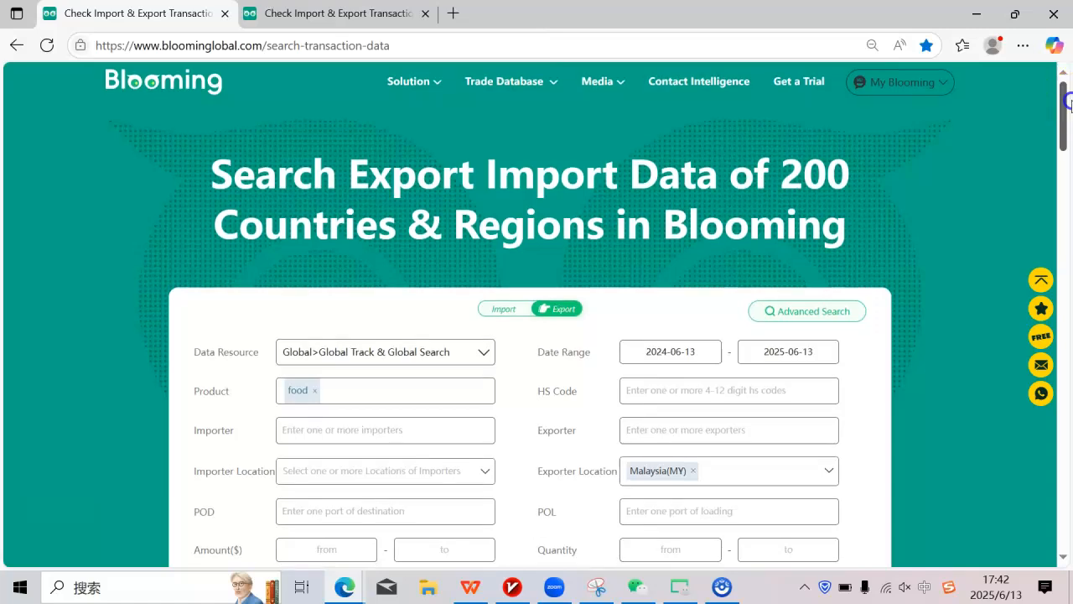
scroll(1048, 113, "down", 1)
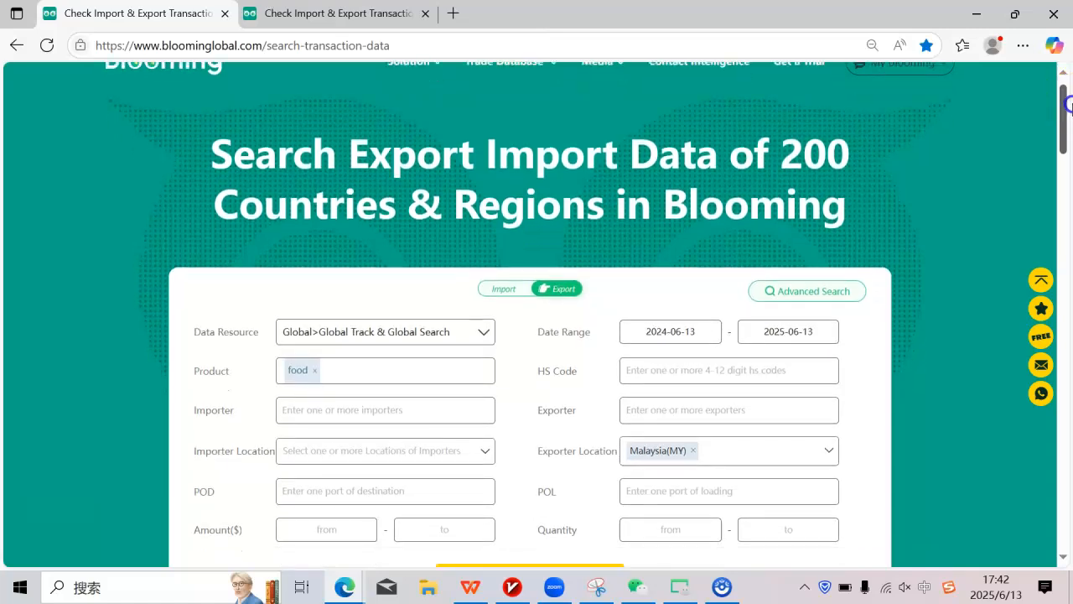
left_click(535, 169)
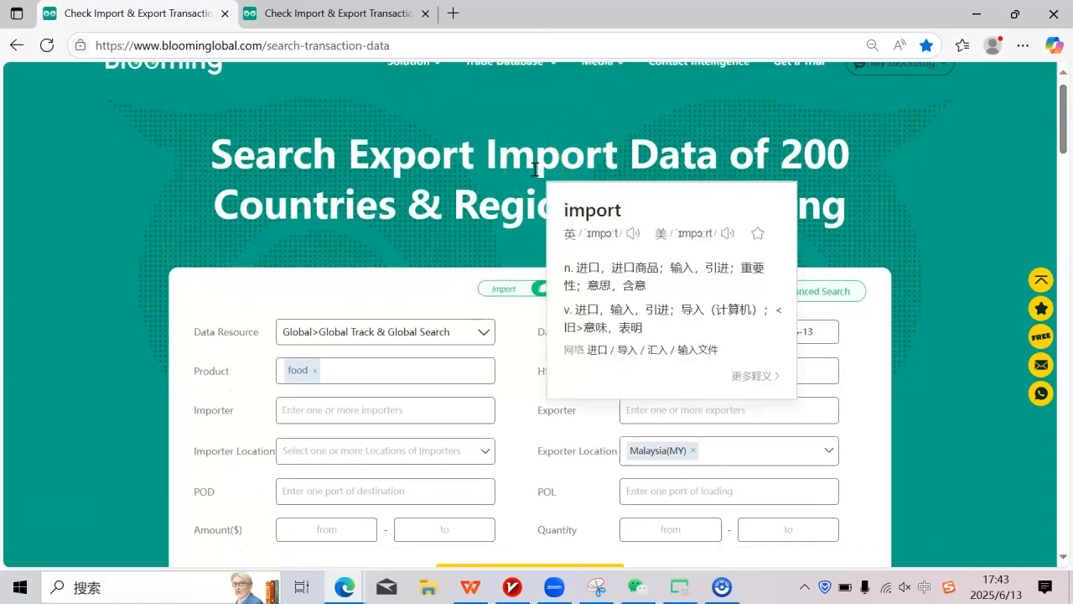
Step: Replace the product keyword food with chicken and search Malaysian export transactions
left_click(345, 179)
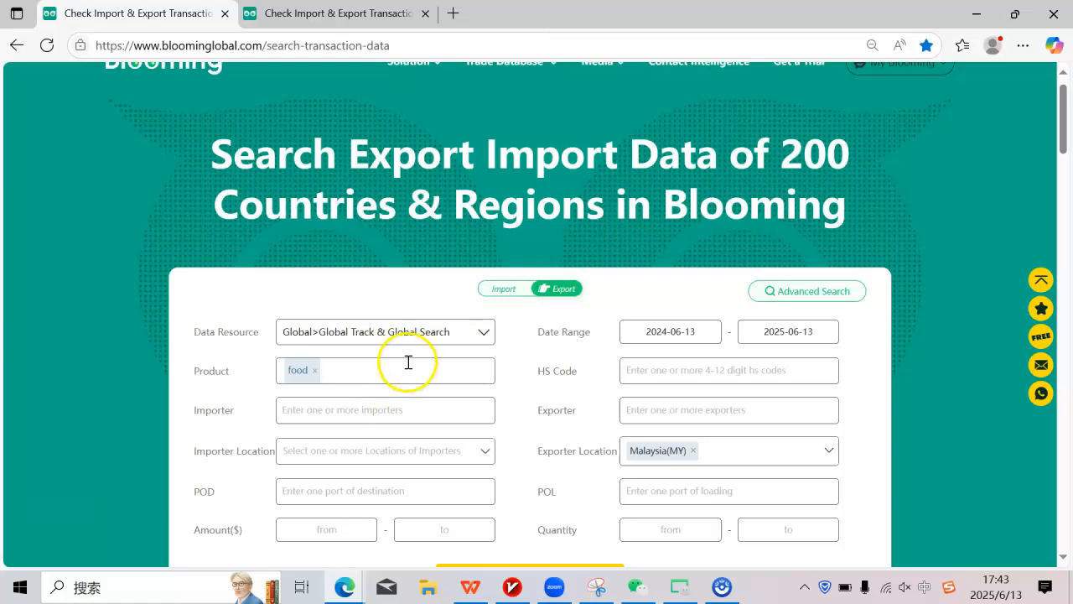
left_click(318, 372)
left_click(334, 368)
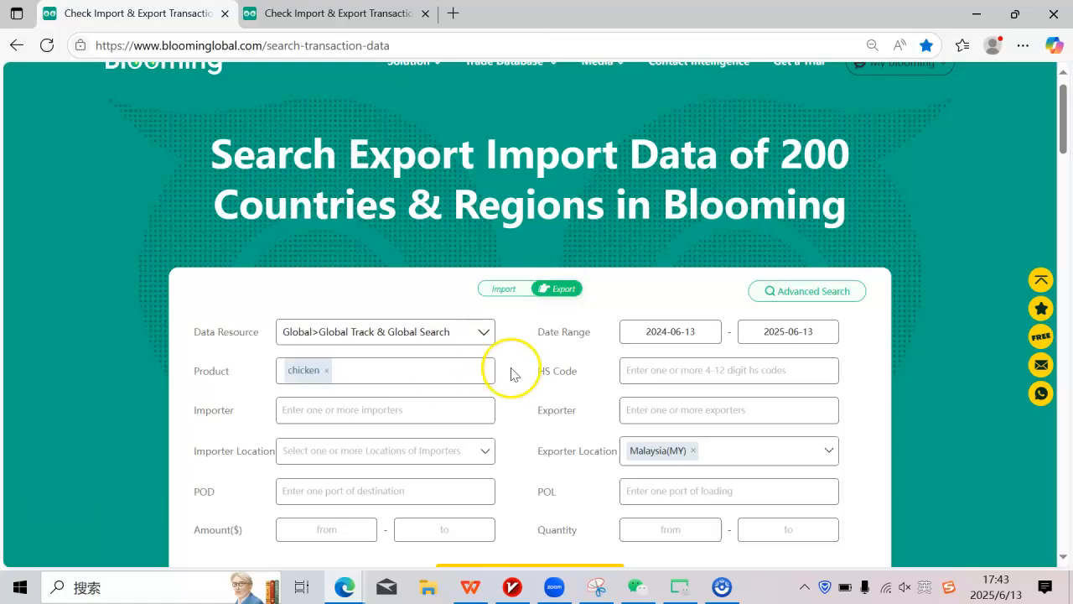
scroll(567, 383, "down", 1)
left_click(577, 490)
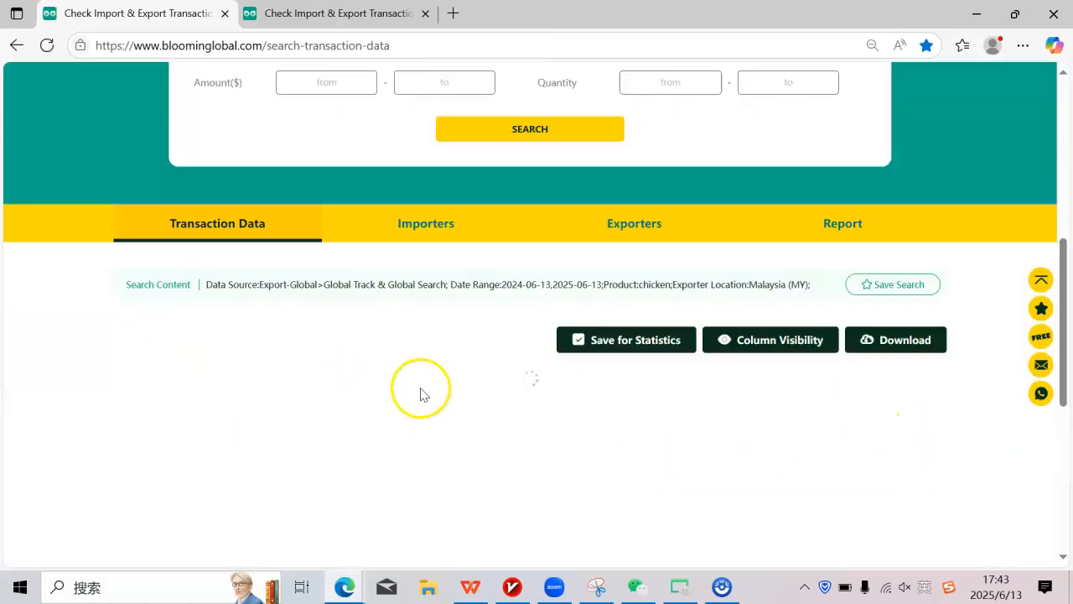
Step: Select the first three chicken records and view the workbench naming dialog for statistics, closing it without saving
scroll(520, 428, "down", 1)
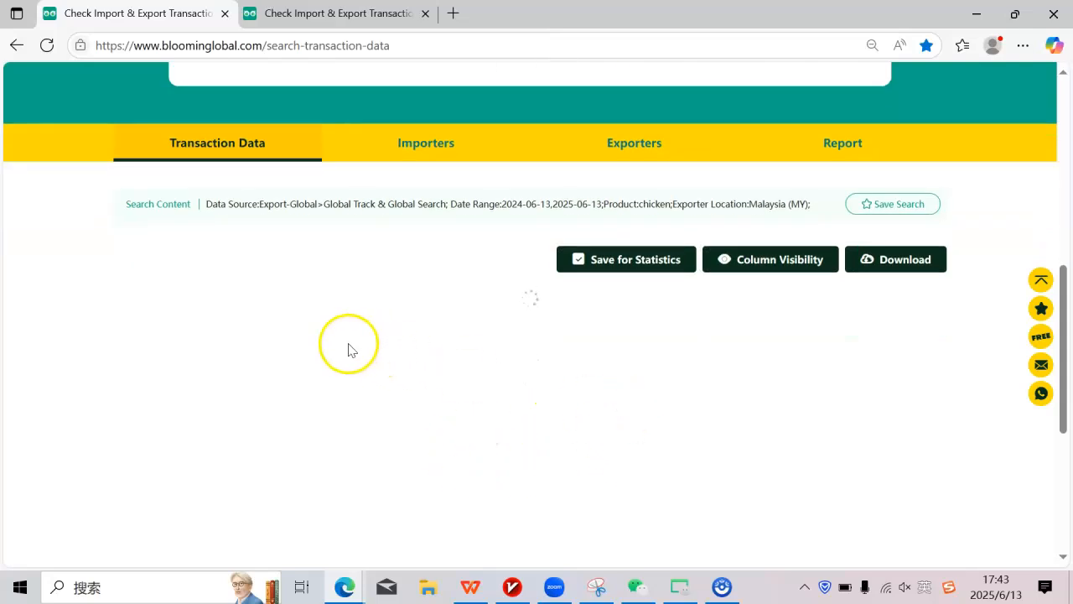
left_click(135, 361)
scroll(658, 251, "up", 1)
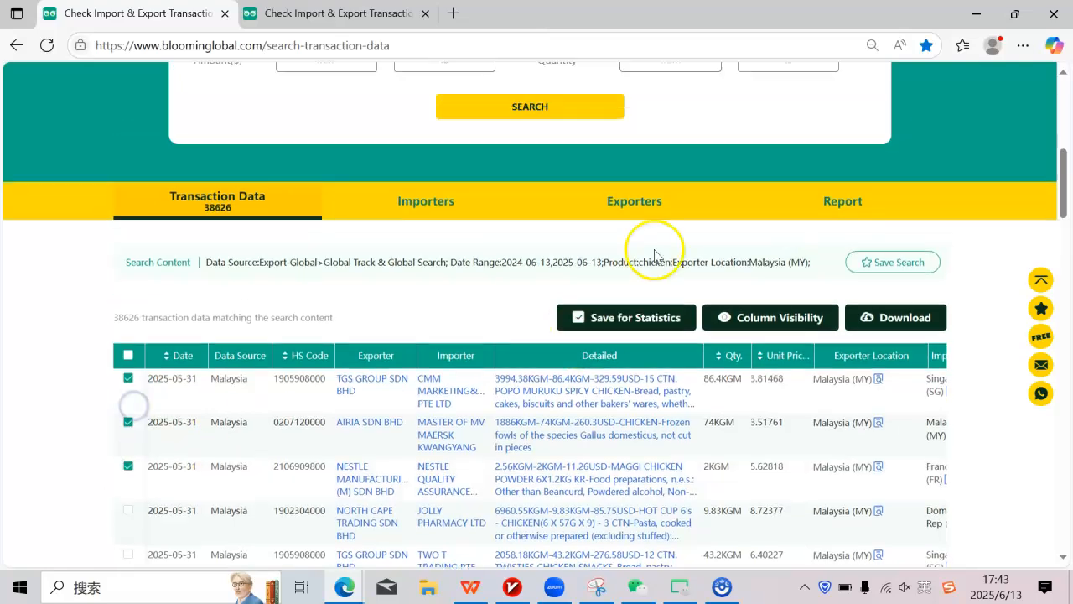
left_click(619, 346)
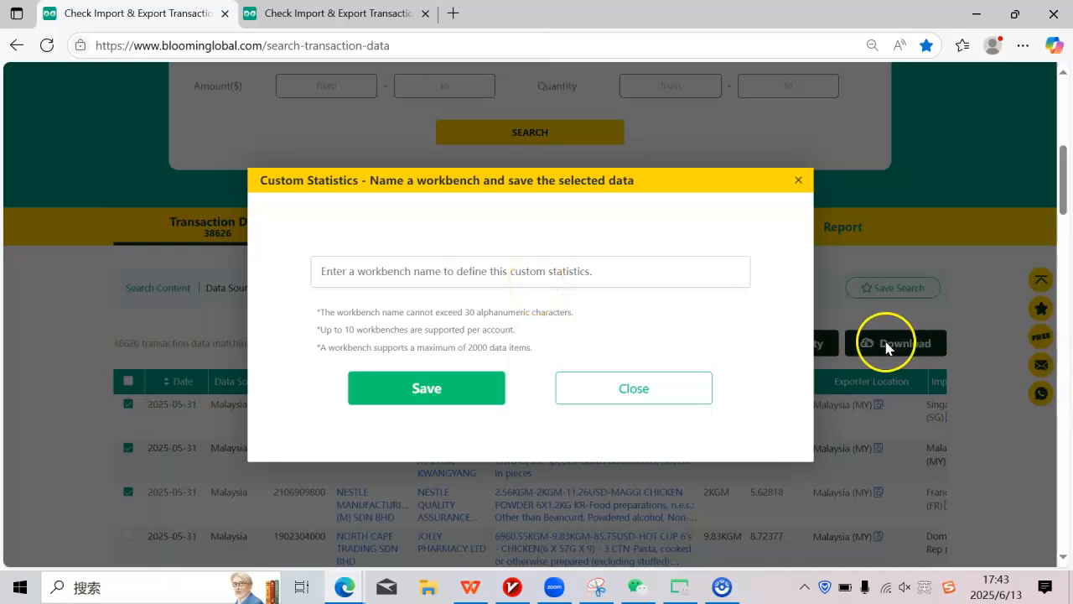
left_click(797, 185)
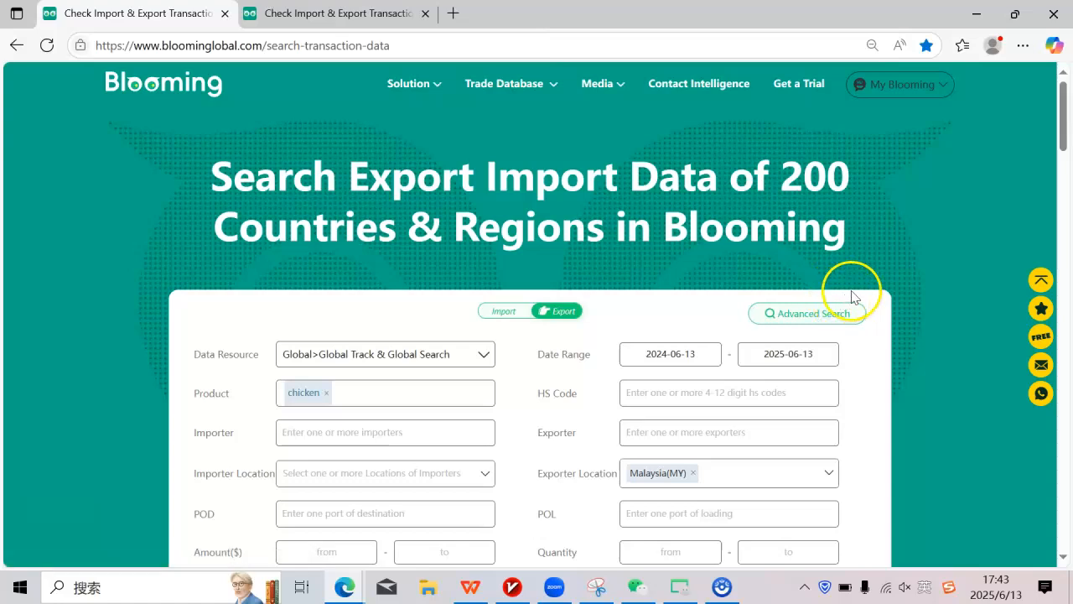
Step: Open the account's custom statistics list
mouse_move(931, 81)
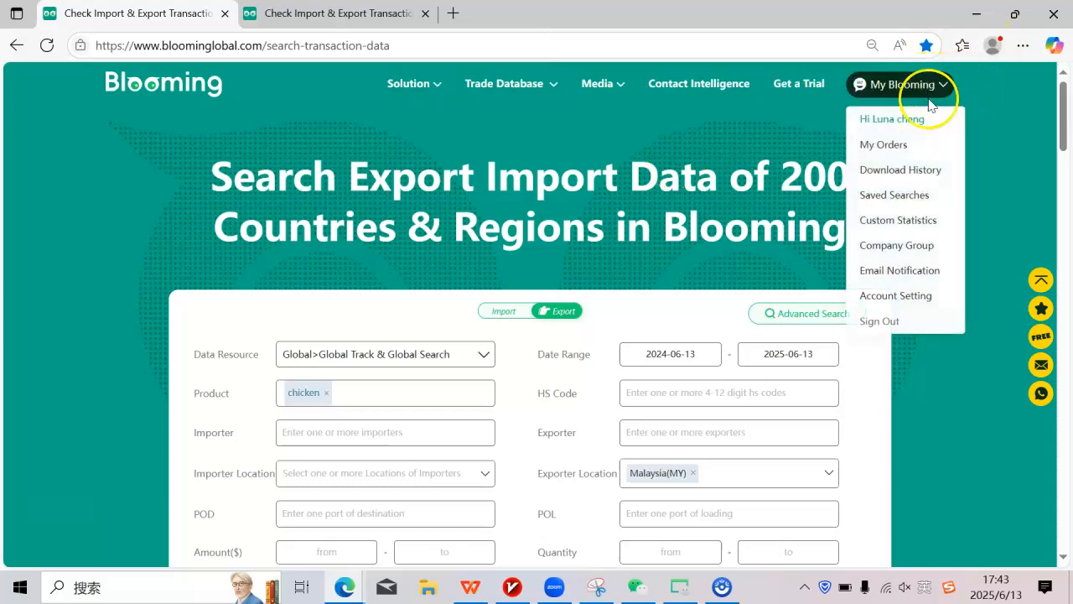
left_click(880, 223)
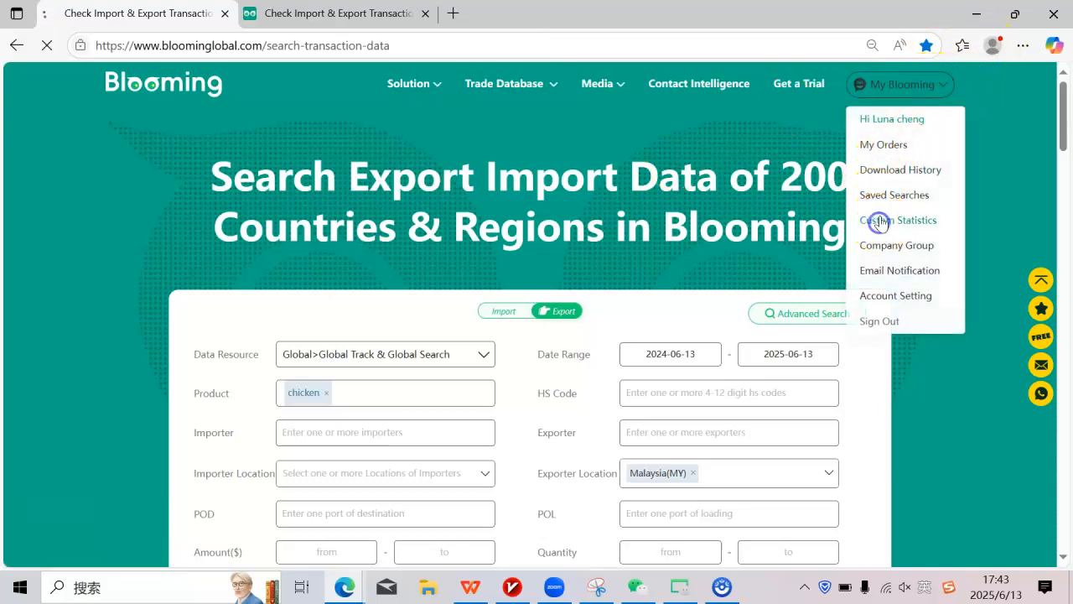